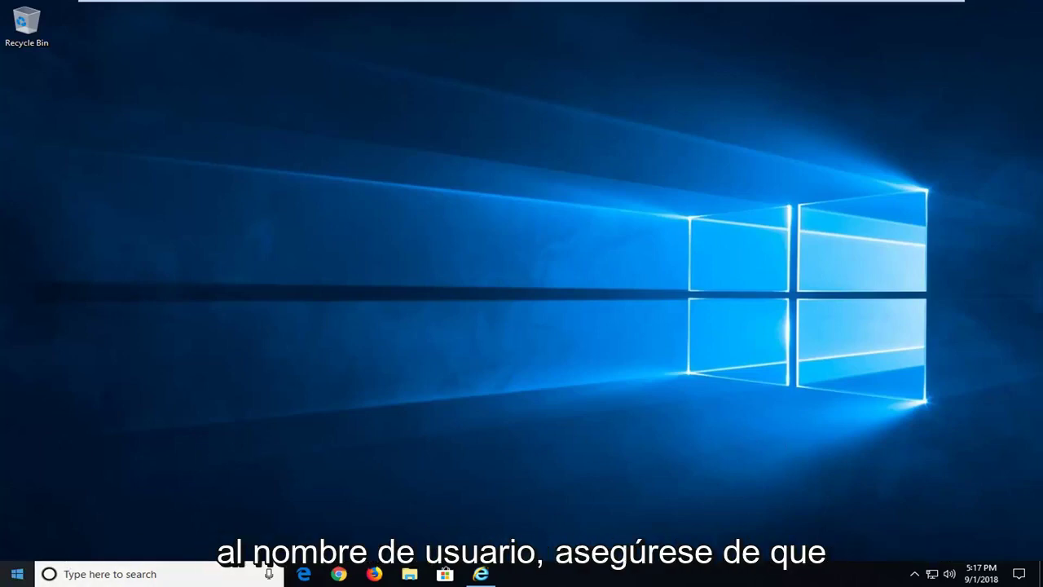
# Step: Open the Start menu and its power options, then dismiss both without choosing anything
pyautogui.click(17, 574)
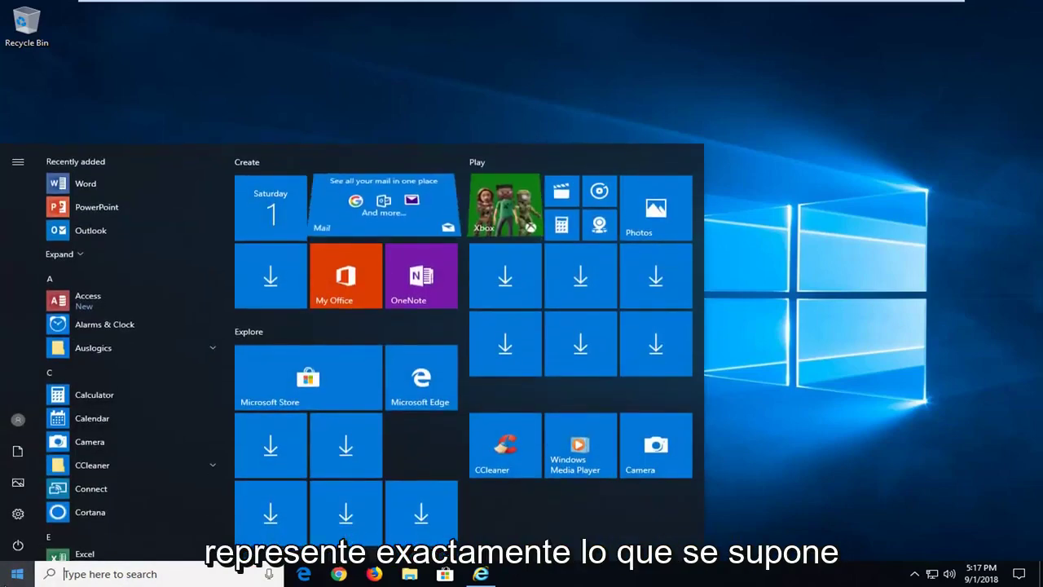
pyautogui.click(20, 544)
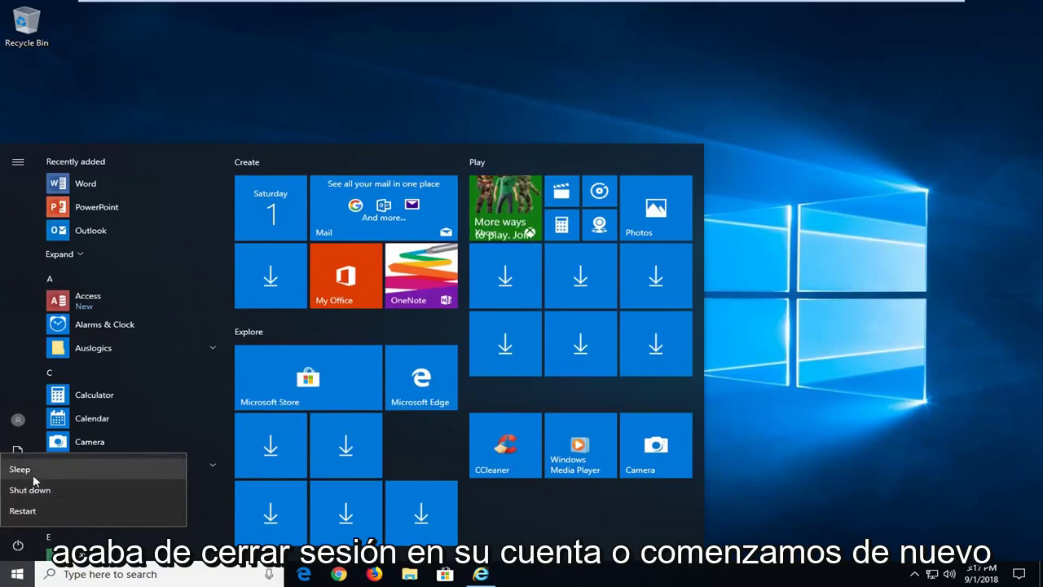
pyautogui.press('Escape')
pyautogui.click(307, 123)
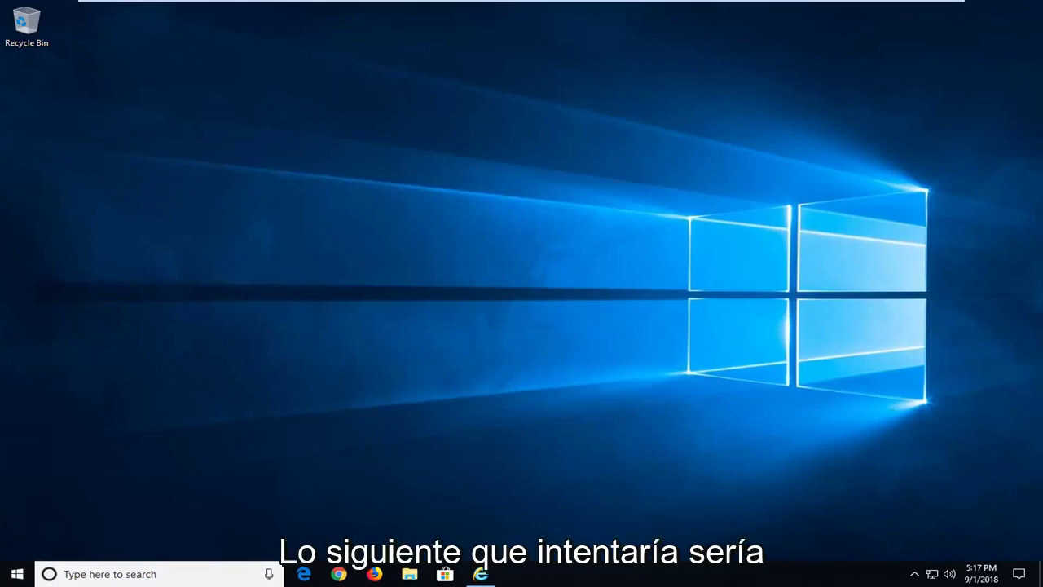
# Step: Search for regedit and run it as administrator, approving the UAC prompt
pyautogui.click(18, 571)
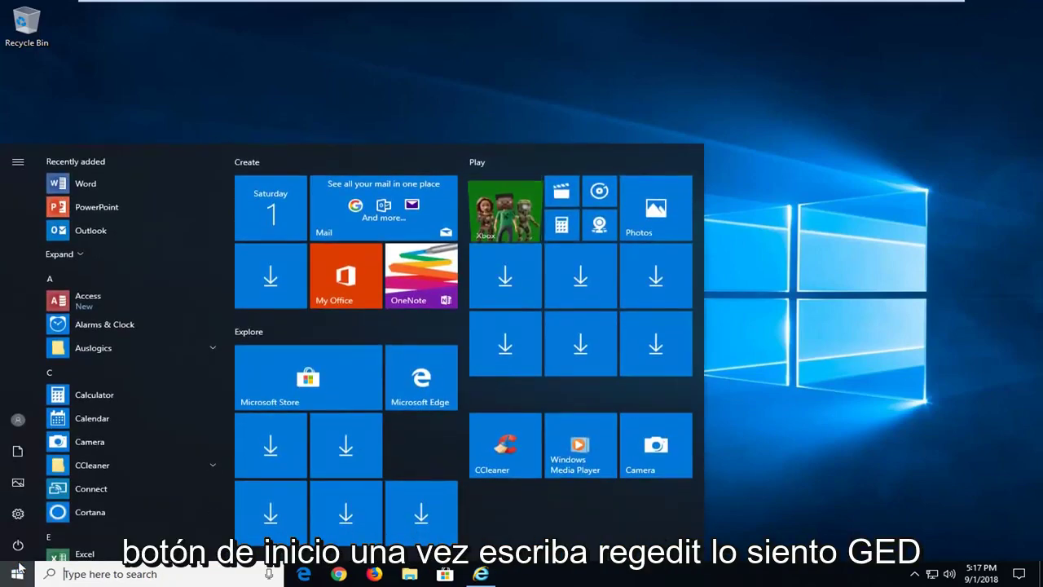
pyautogui.write('regedit')
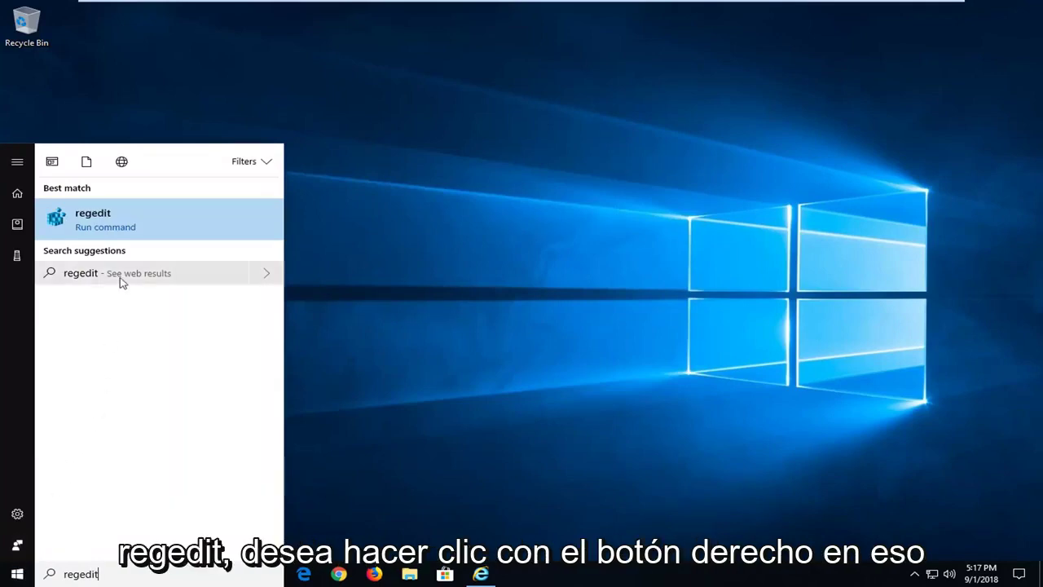
pyautogui.rightClick(127, 228)
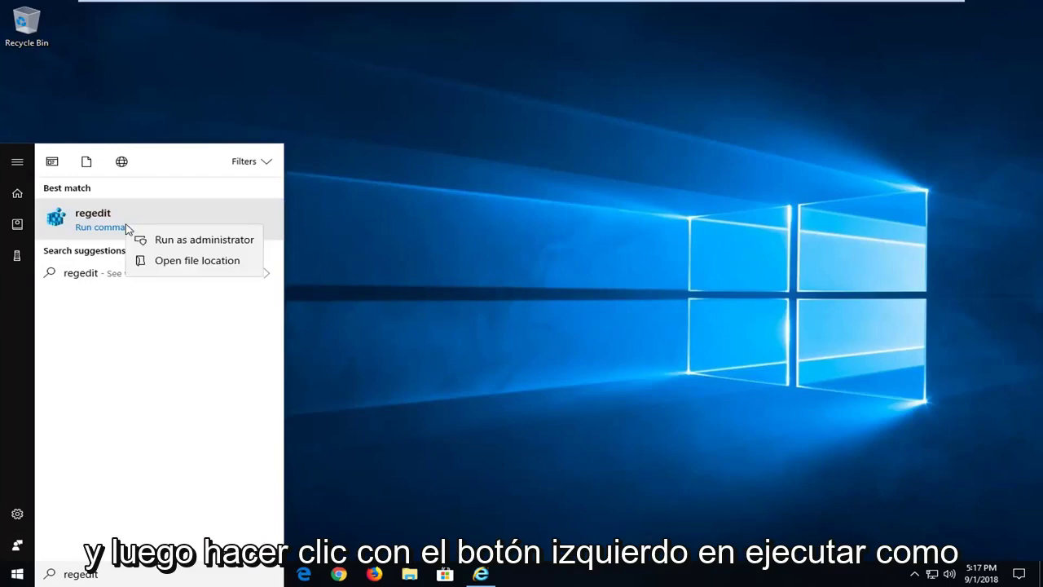
pyautogui.click(161, 243)
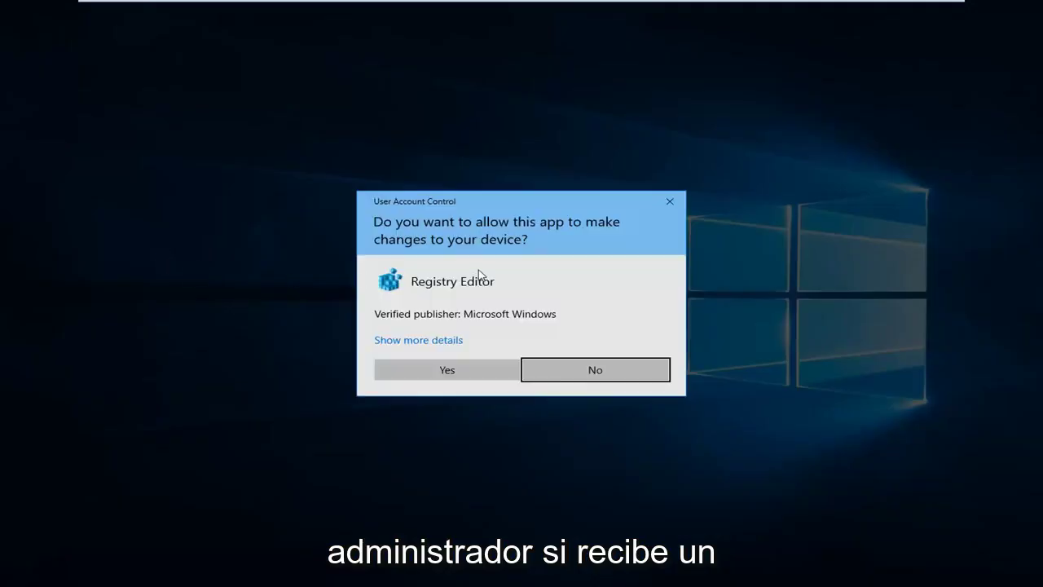
pyautogui.click(433, 363)
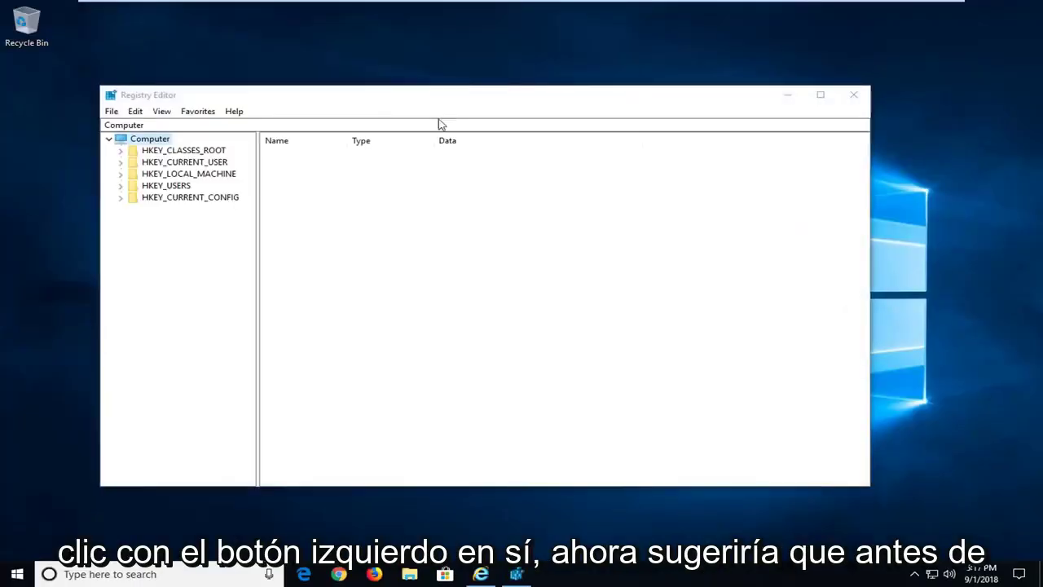
# Step: Move the window, then cancel a registry export to the Desktop
pyautogui.moveTo(420, 98)
pyautogui.mouseDown()
pyautogui.moveTo(493, 90)
pyautogui.moveTo(480, 89)
pyautogui.mouseUp()
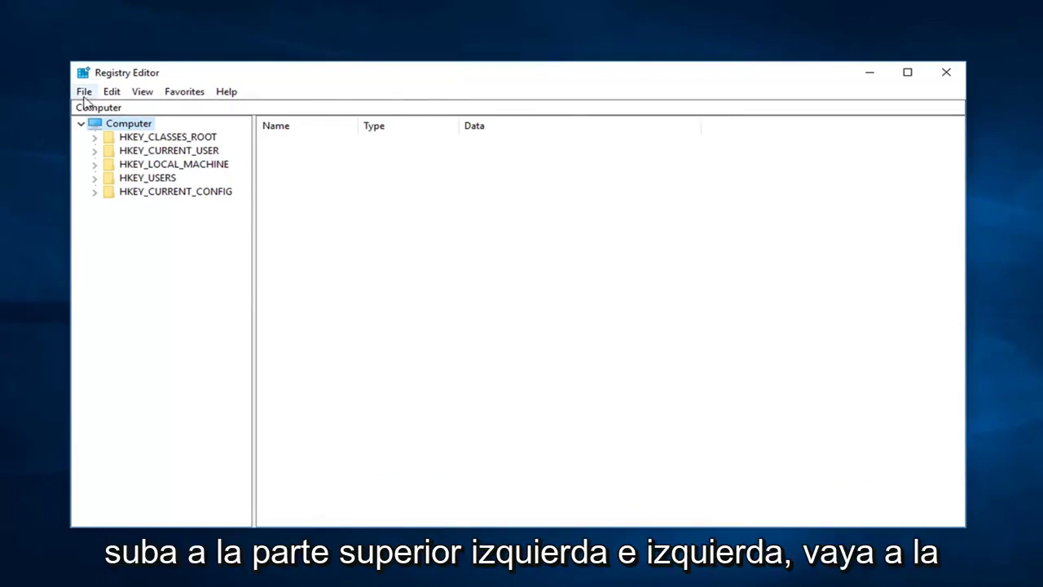
pyautogui.click(87, 93)
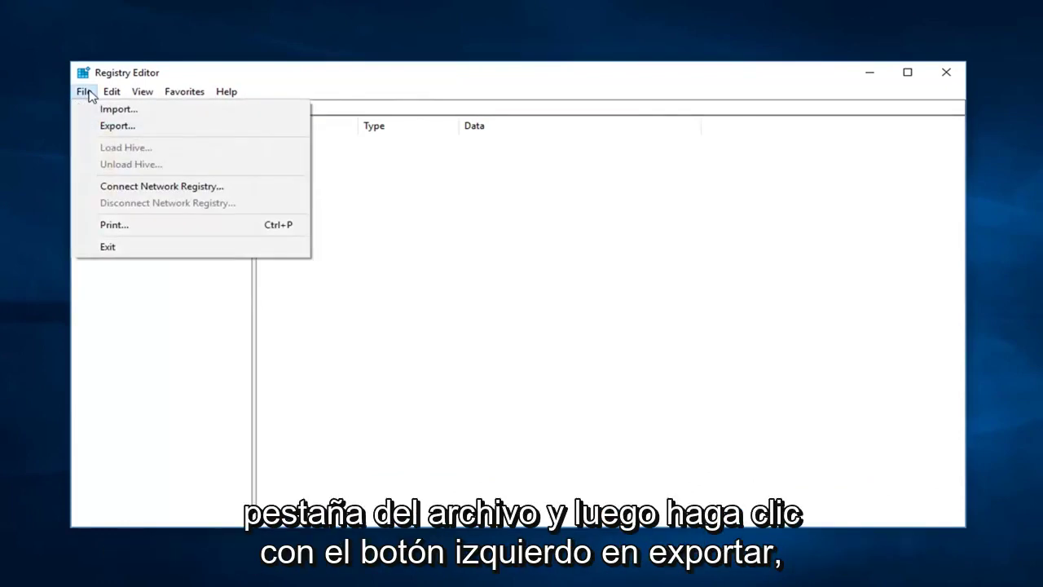
pyautogui.click(114, 127)
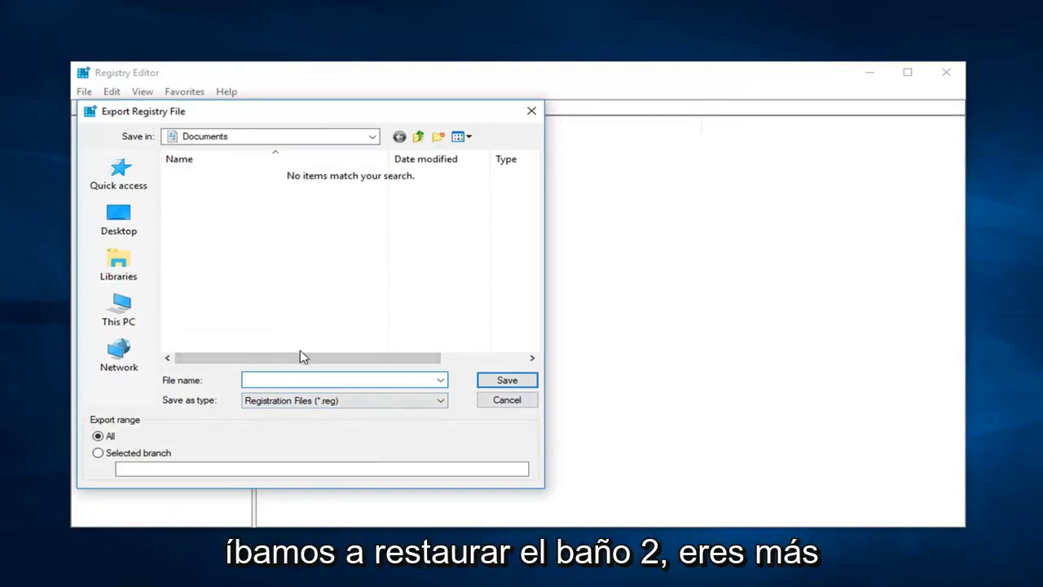
pyautogui.click(118, 220)
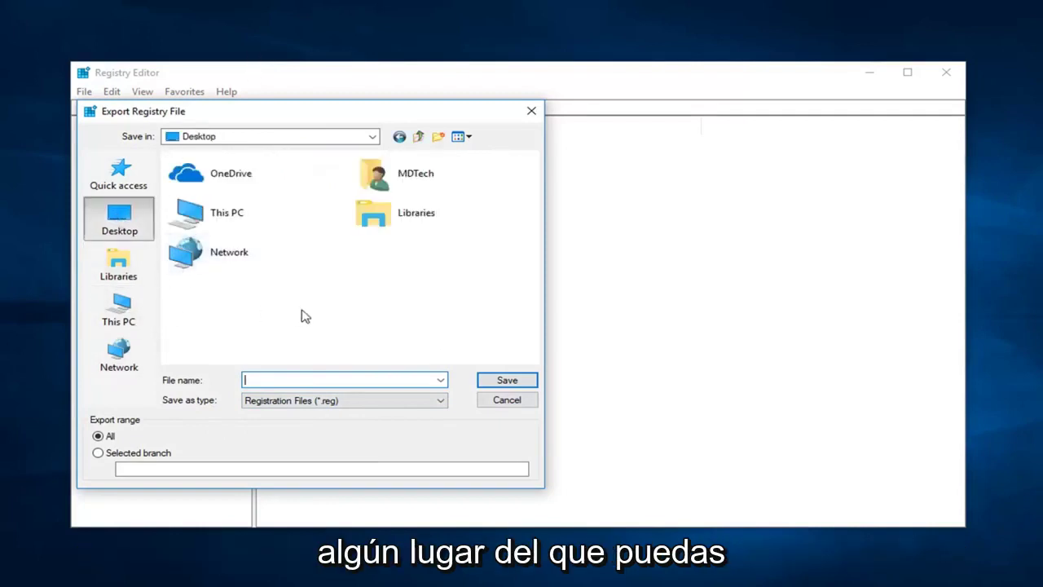
pyautogui.click(505, 400)
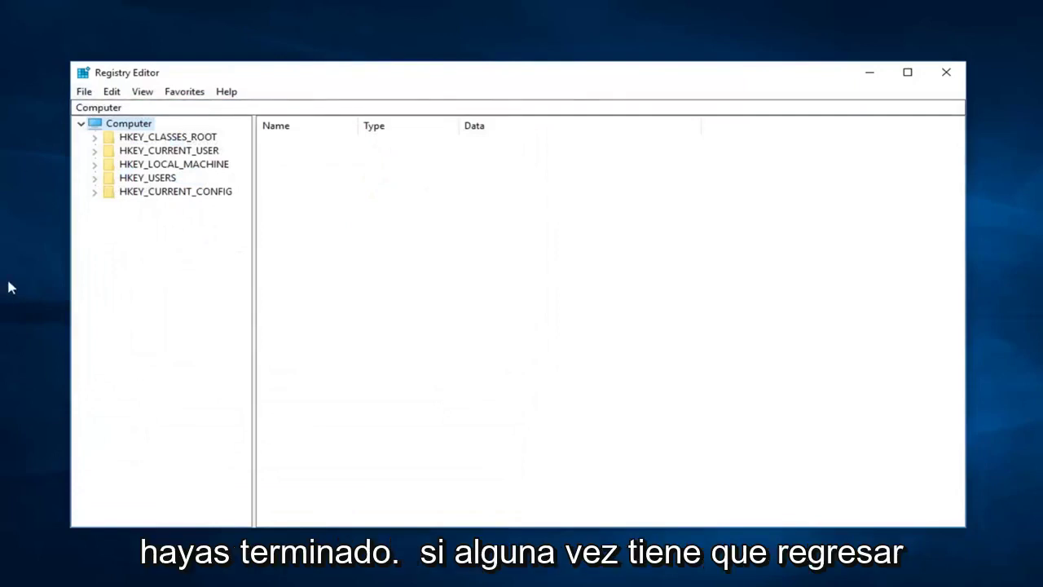
# Step: Open the registry Import dialog and close it without importing anything
pyautogui.click(83, 93)
pyautogui.click(114, 108)
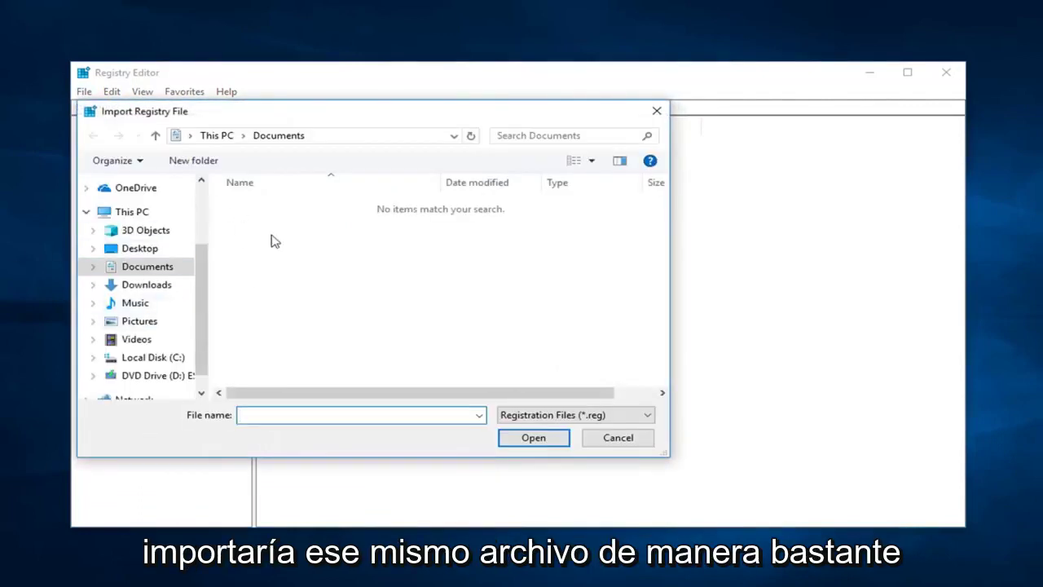
pyautogui.click(657, 112)
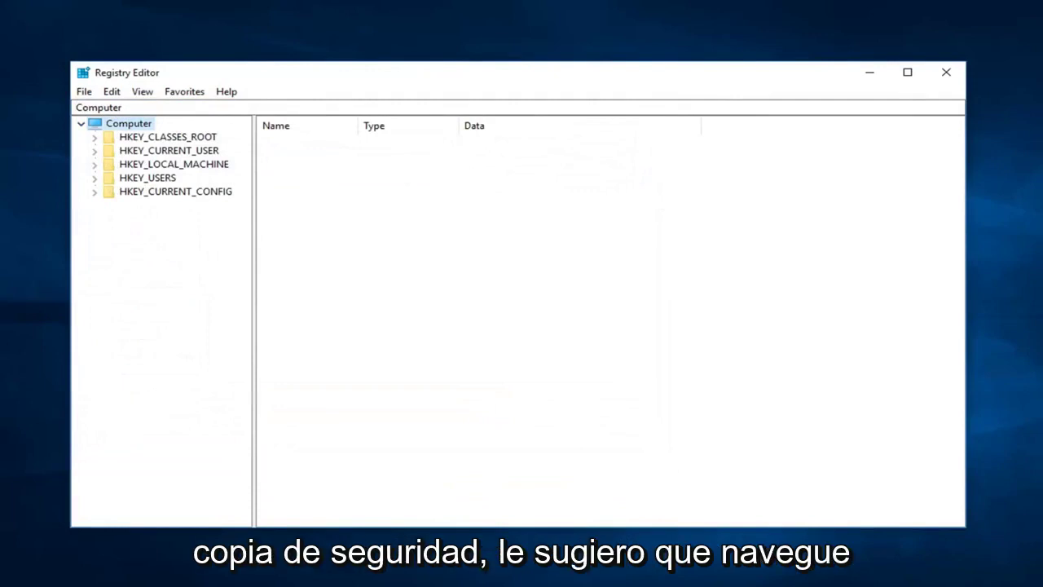
# Step: Expand HKEY_LOCAL_MACHINE\SOFTWARE\Microsoft and widen the key tree pane
pyautogui.click(186, 166)
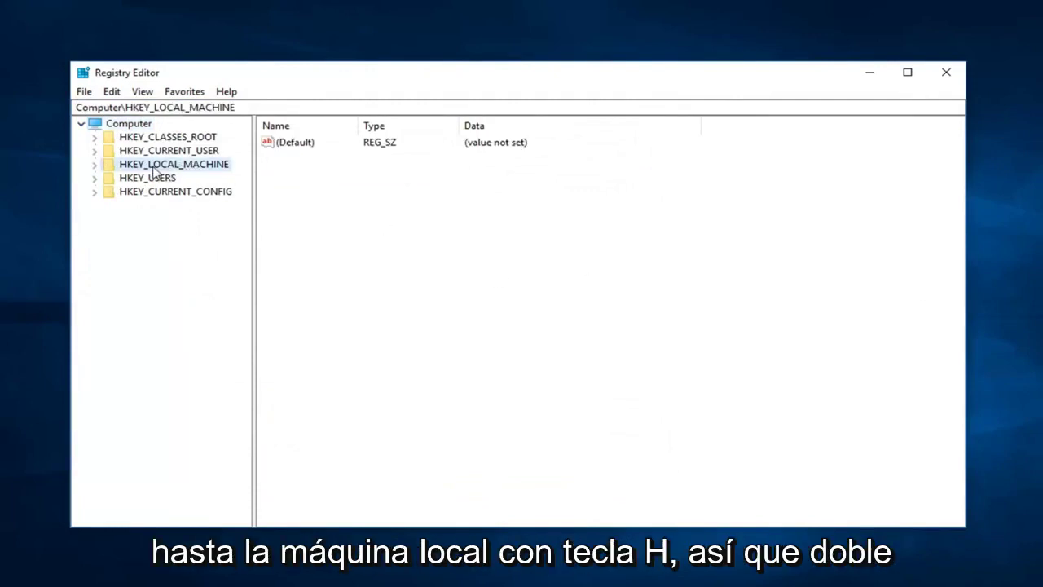
pyautogui.click(94, 166)
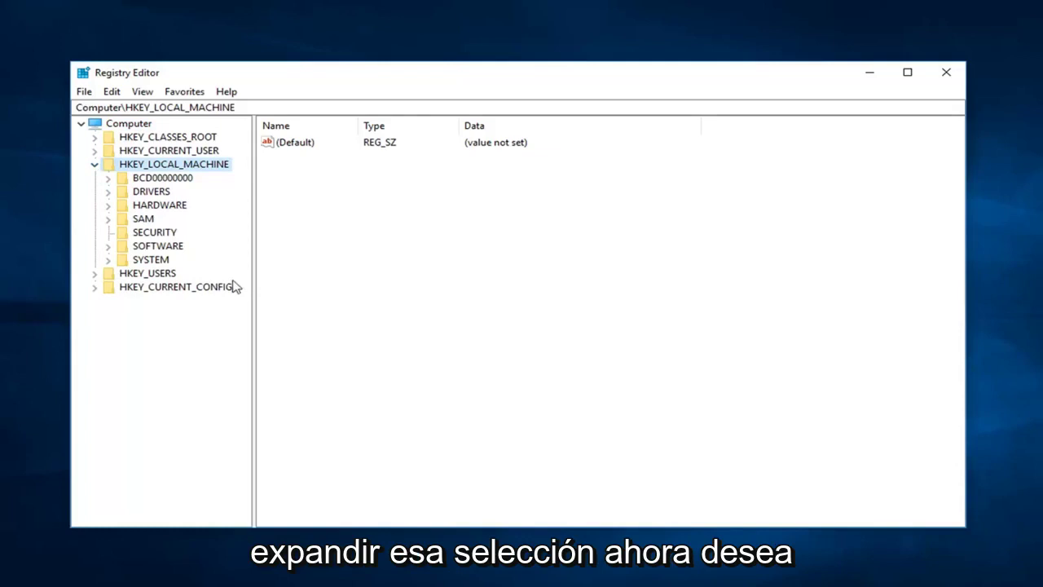
pyautogui.click(108, 246)
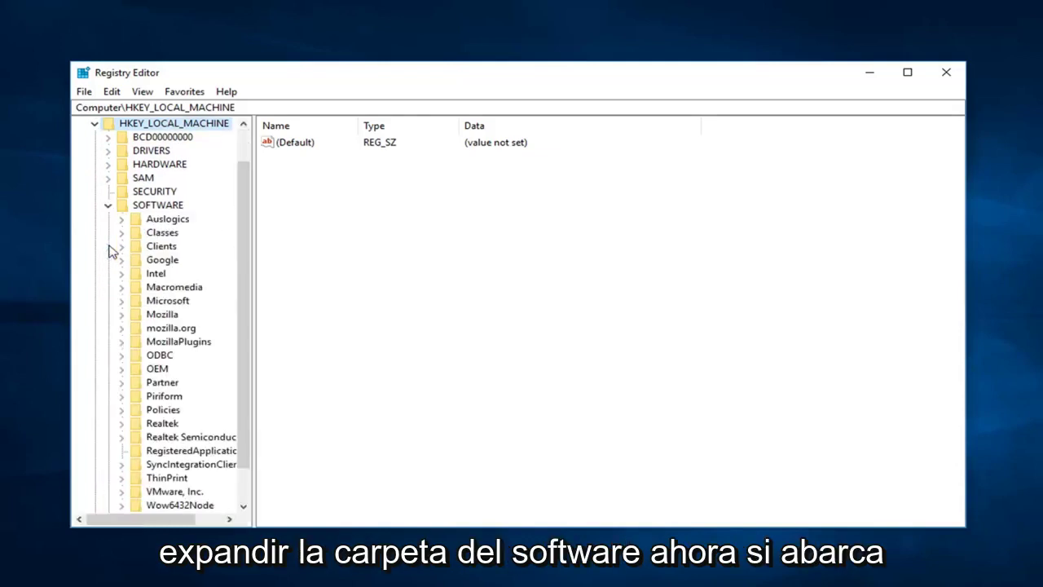
pyautogui.scroll(-1, 160, 235)
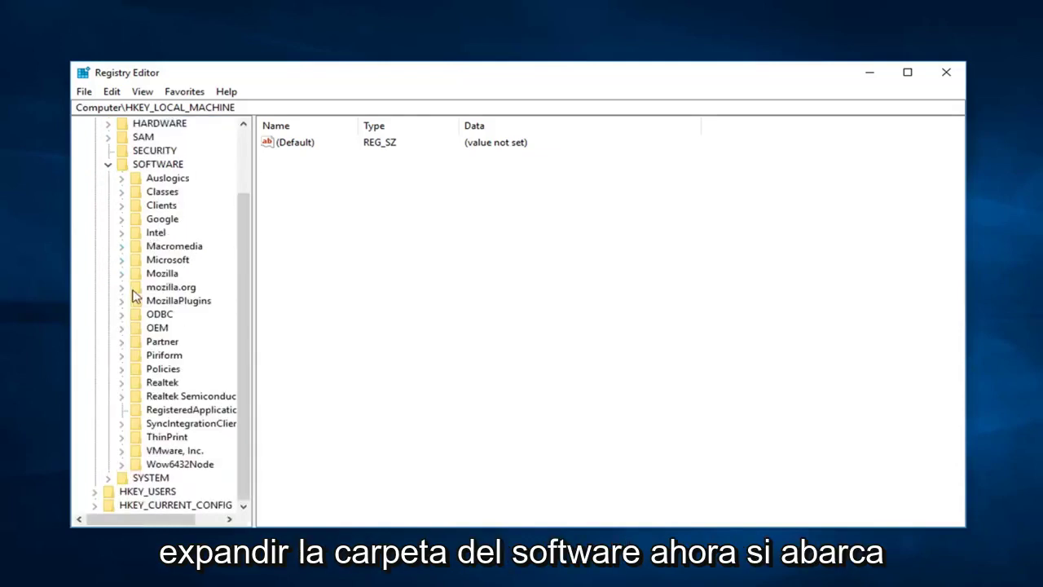
pyautogui.click(148, 260)
pyautogui.click(122, 261)
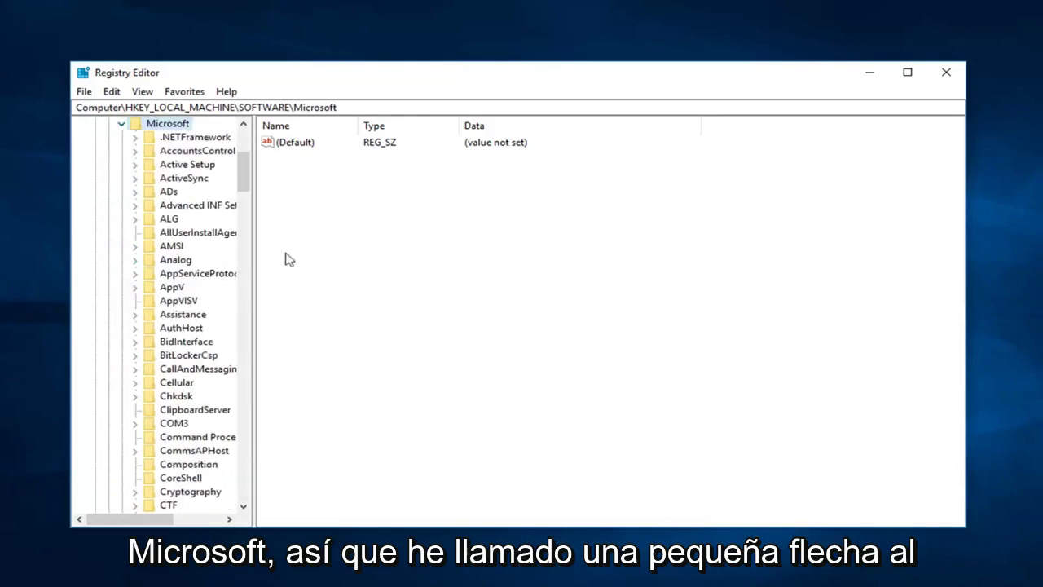
pyautogui.moveTo(258, 249); pyautogui.dragTo(396, 233)
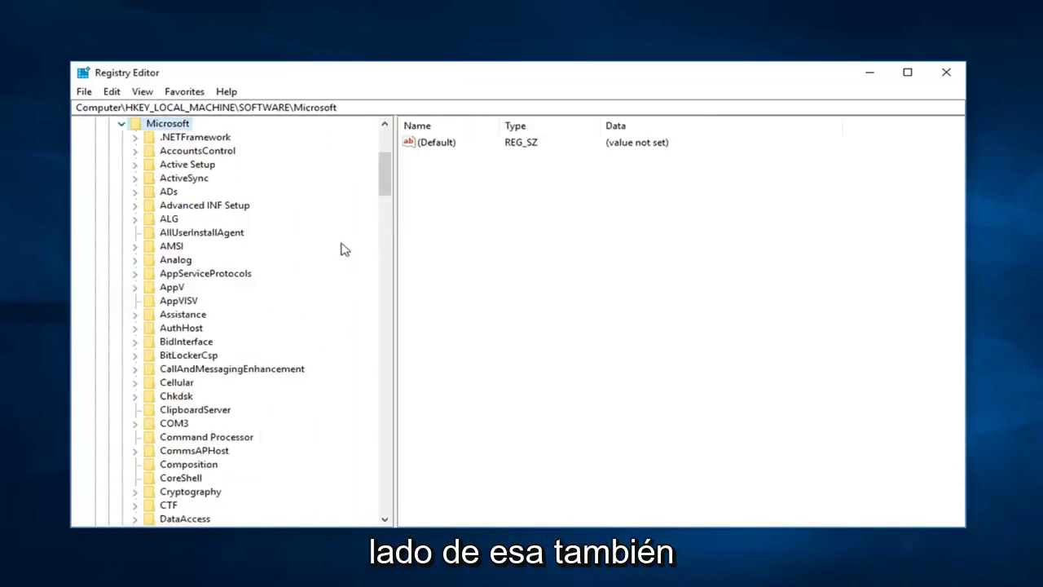
pyautogui.scroll(-5, 244, 309)
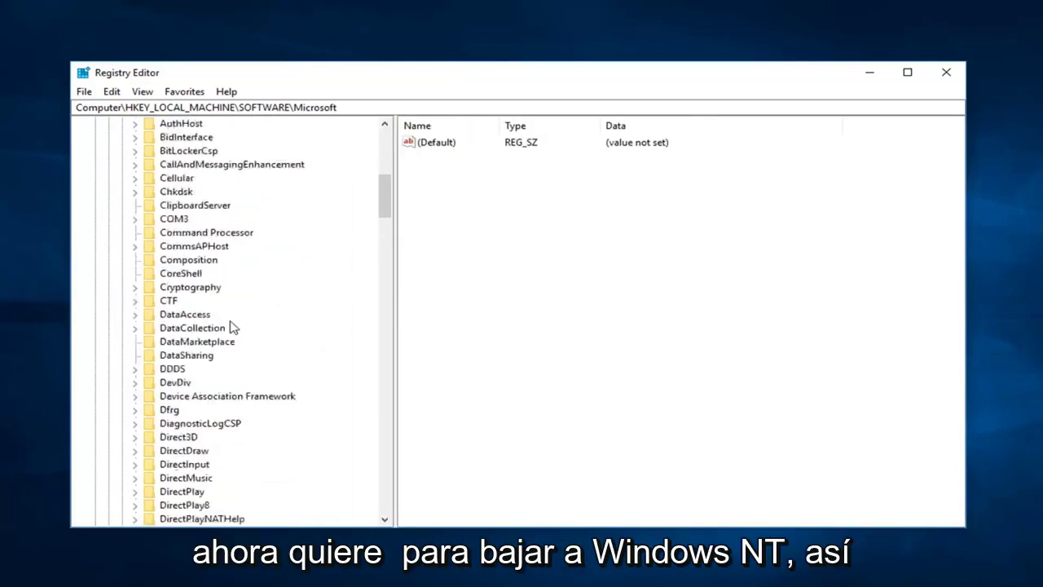
pyautogui.scroll(-5, 233, 328)
pyautogui.scroll(-5, 233, 328)
pyautogui.scroll(-5, 229, 329)
pyautogui.scroll(-6, 227, 329)
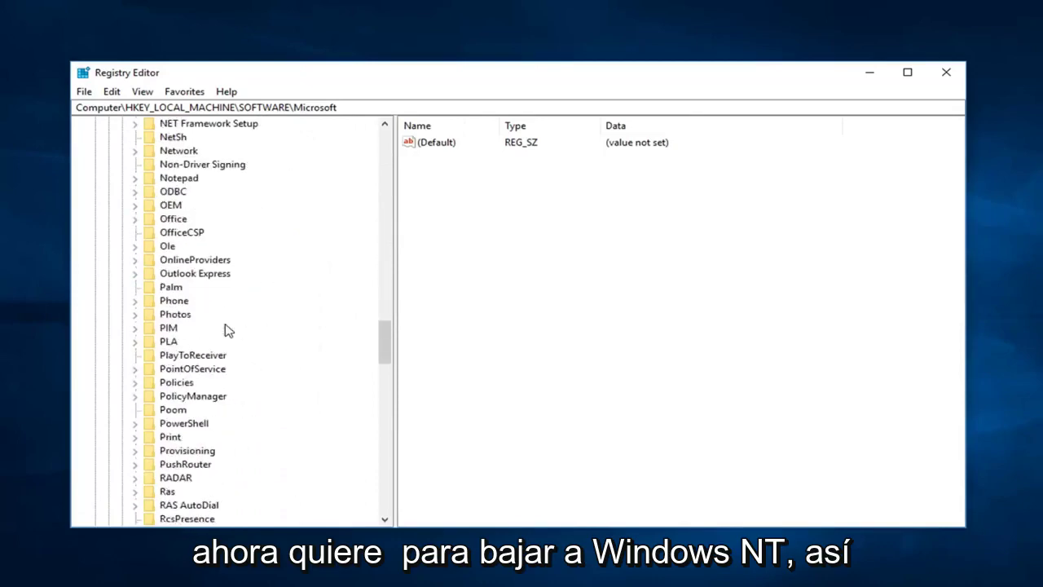
pyautogui.scroll(-8, 228, 329)
pyautogui.scroll(-7, 227, 330)
pyautogui.scroll(-8, 221, 338)
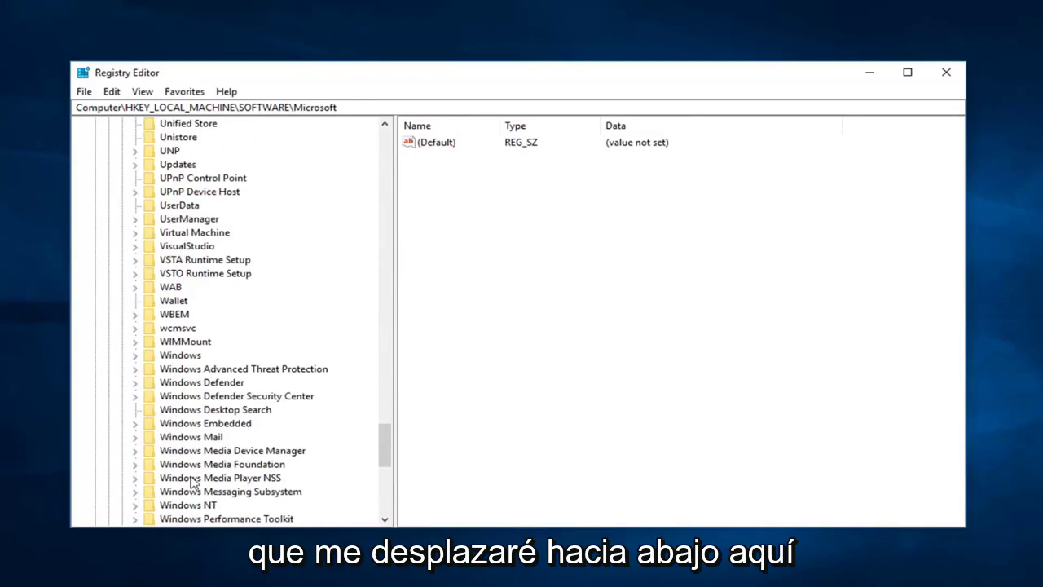
# Step: Expand Windows NT\CurrentVersion\ProfileList and select the S-1-5-18 key
pyautogui.click(185, 504)
pyautogui.scroll(-3, 159, 403)
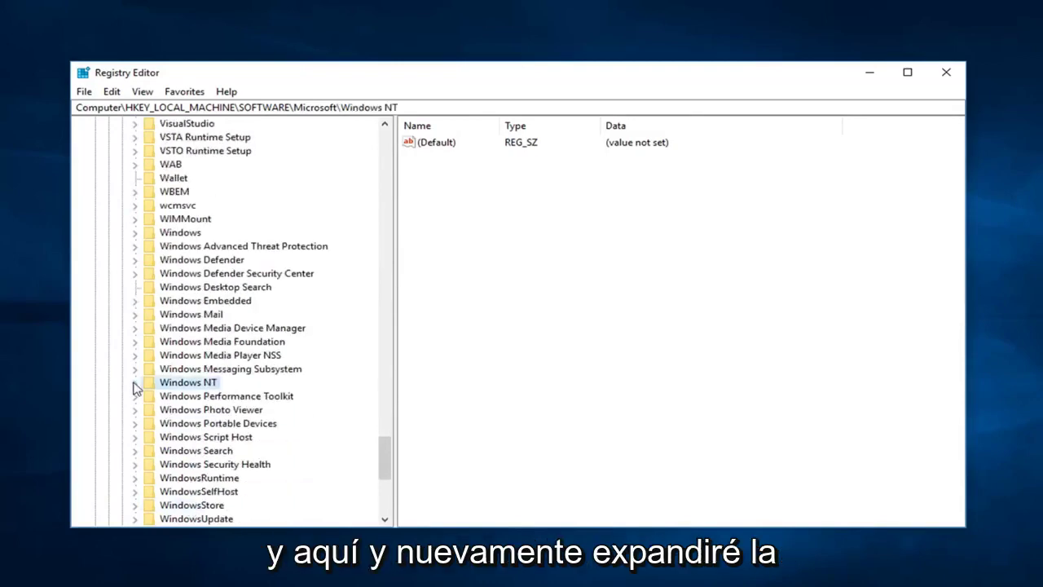
pyautogui.click(133, 382)
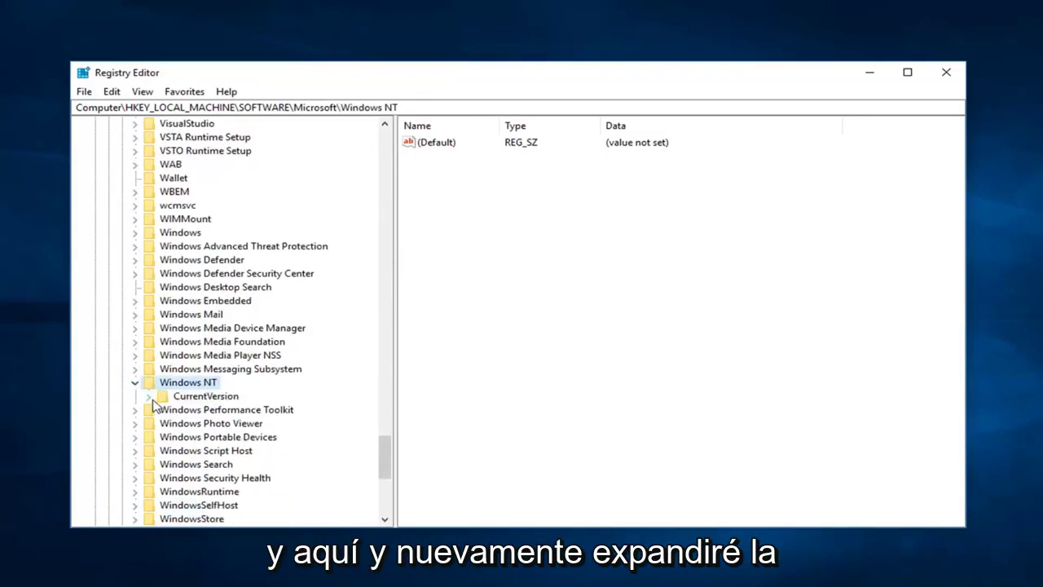
pyautogui.click(152, 401)
pyautogui.scroll(-4, 204, 369)
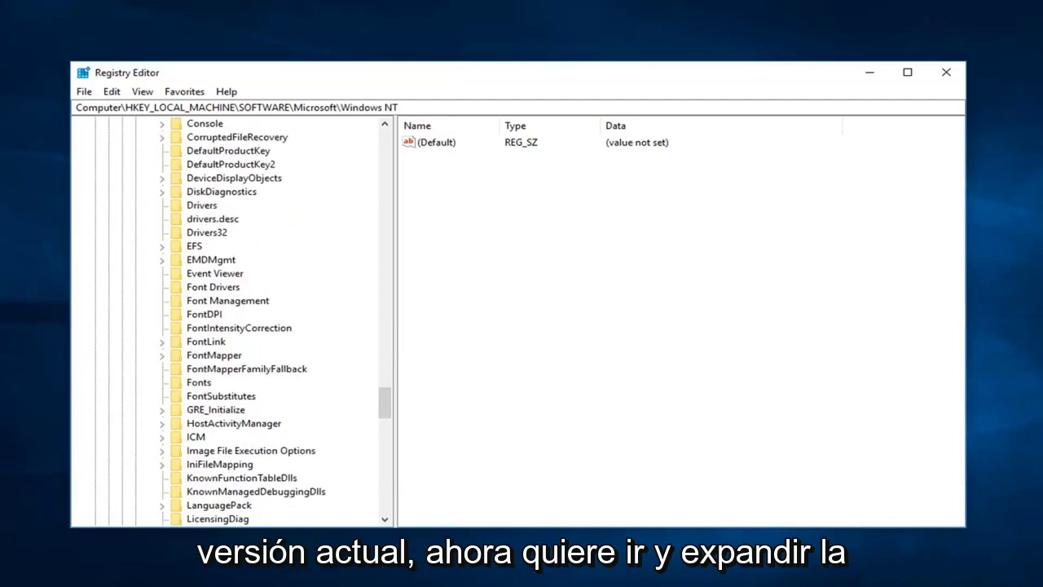
pyautogui.scroll(-2, 361, 351)
pyautogui.scroll(-7, 201, 367)
pyautogui.click(162, 450)
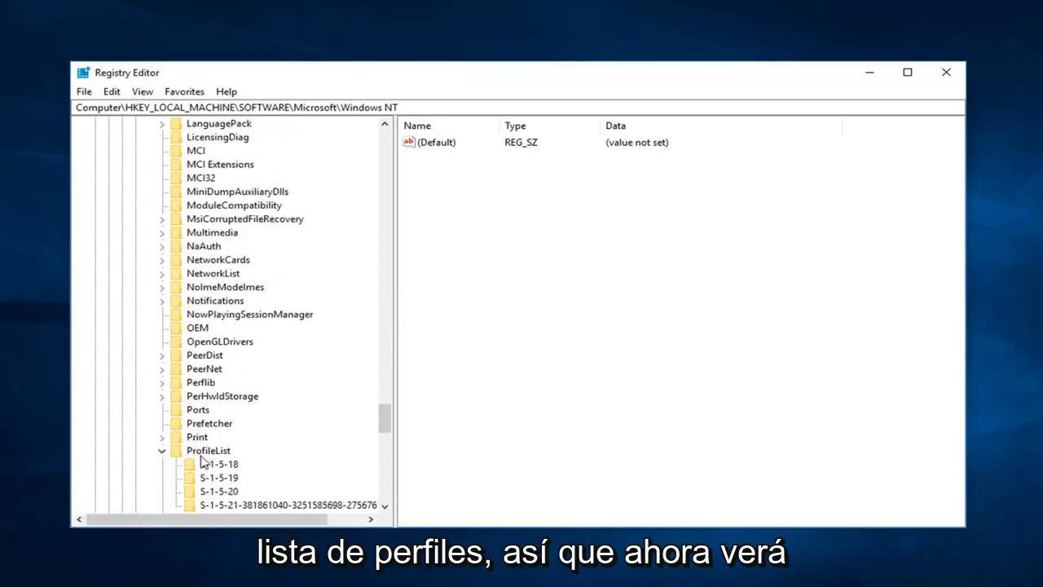
pyautogui.scroll(-2, 202, 461)
pyautogui.scroll(-1, 204, 452)
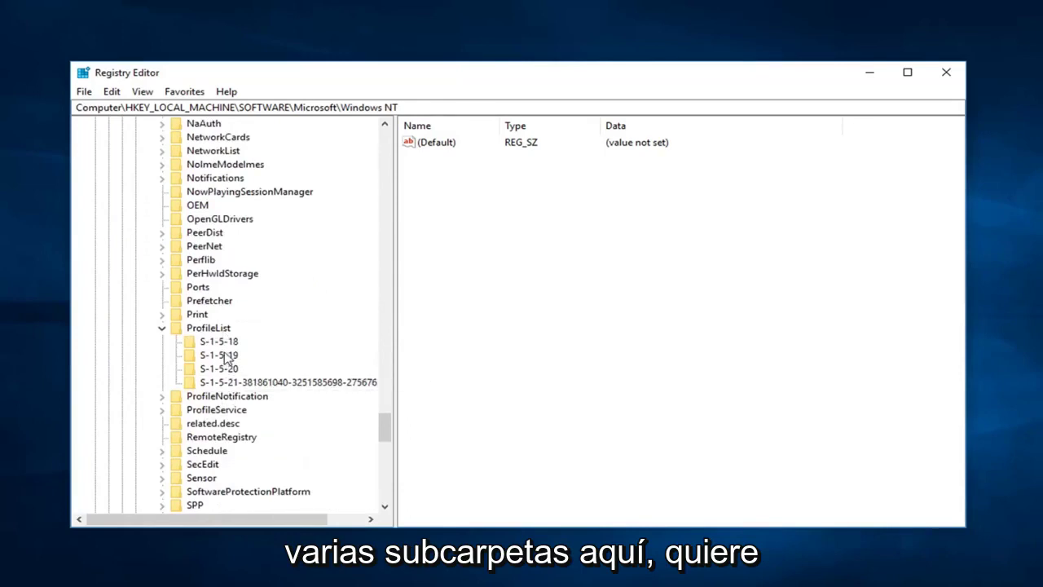
pyautogui.click(220, 342)
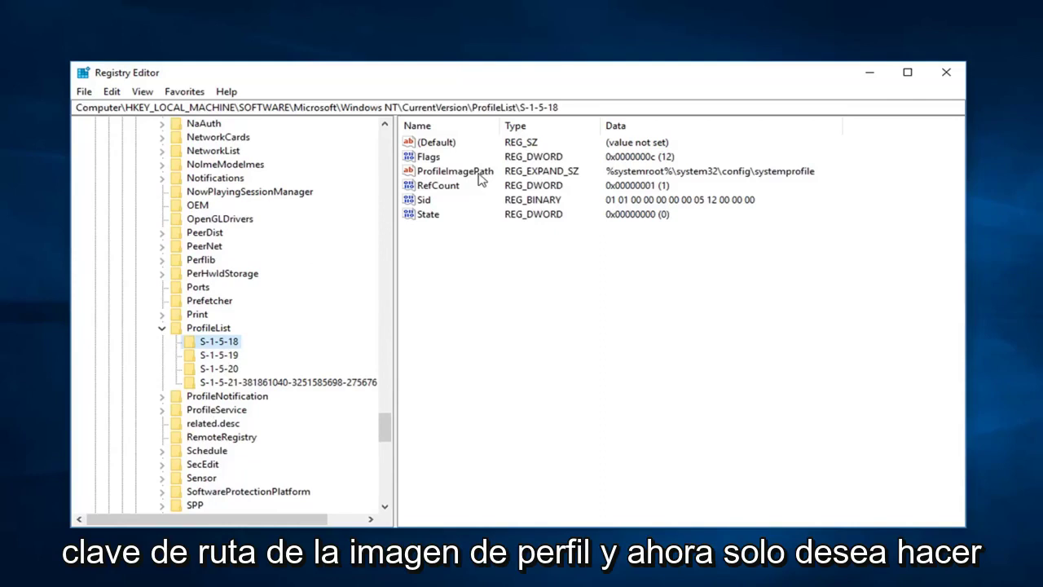
# Step: Change the S-1-5-18 RefCount value data from 1 to 0
pyautogui.doubleClick(428, 189)
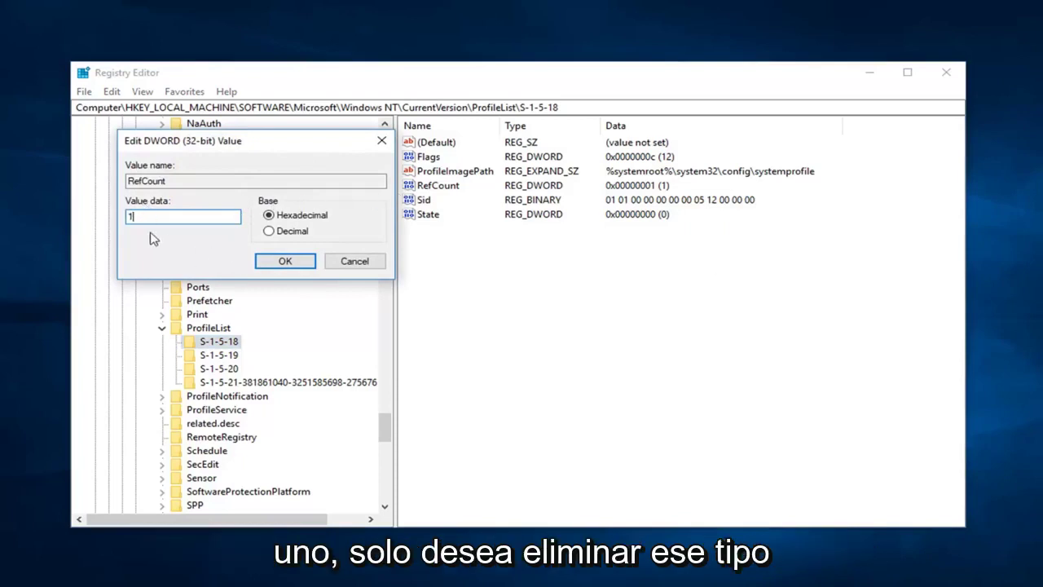
pyautogui.doubleClick(129, 216)
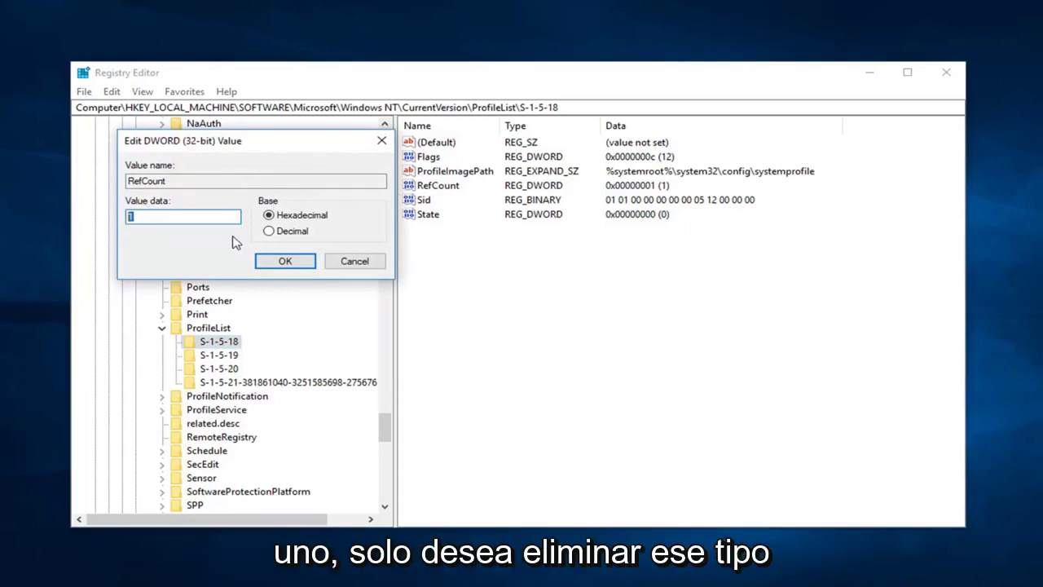
pyautogui.click(285, 261)
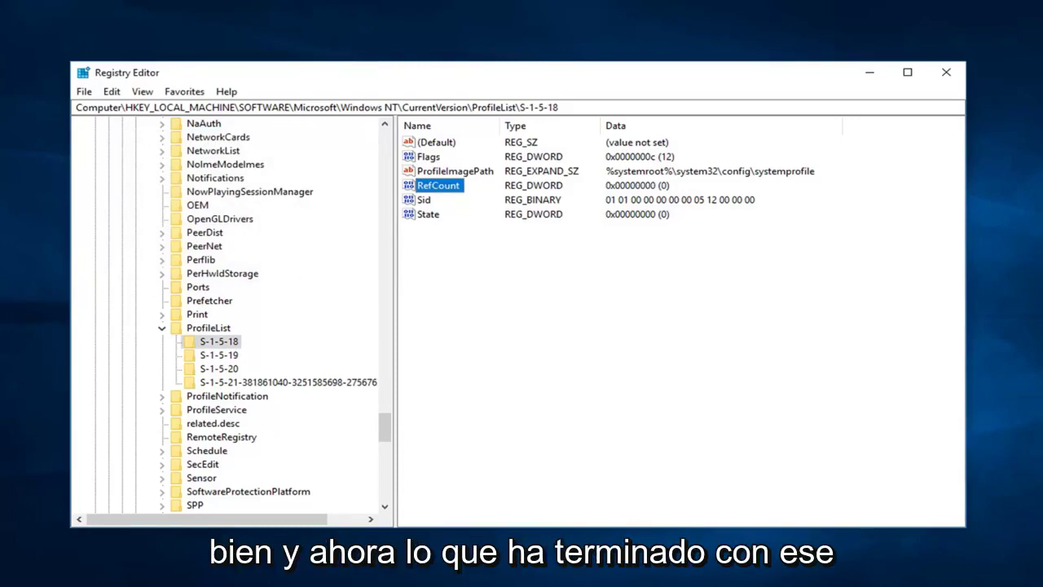
# Step: Close Registry Editor and search the Start menu for 'windows updates'
pyautogui.click(918, 86)
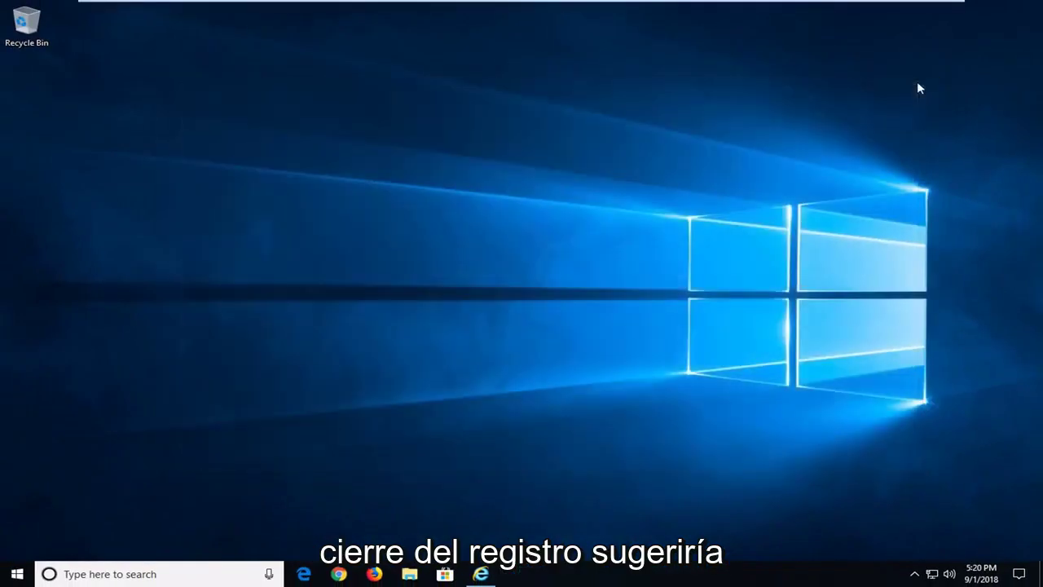
pyautogui.click(14, 574)
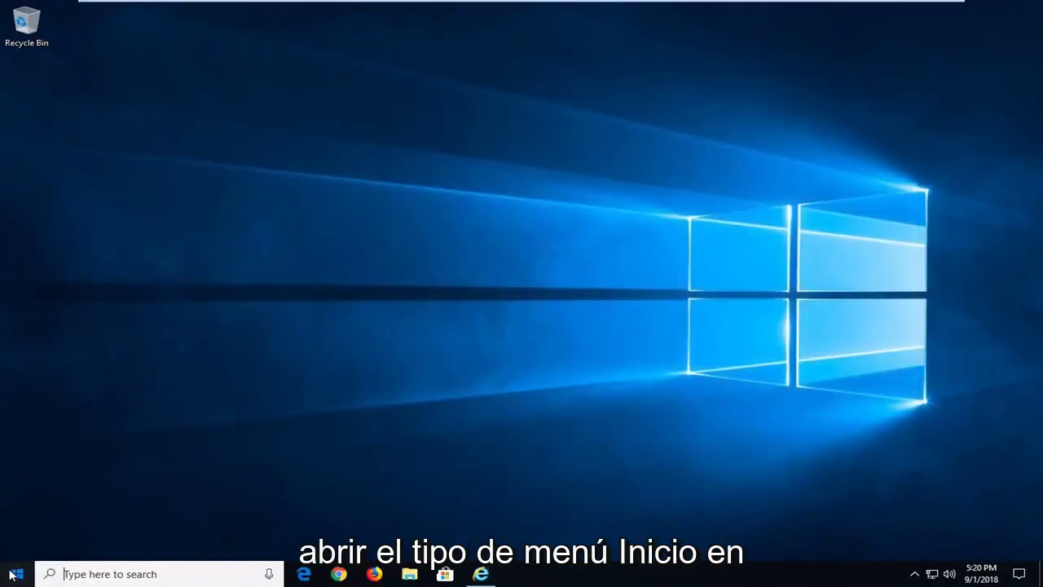
pyautogui.write('windo')
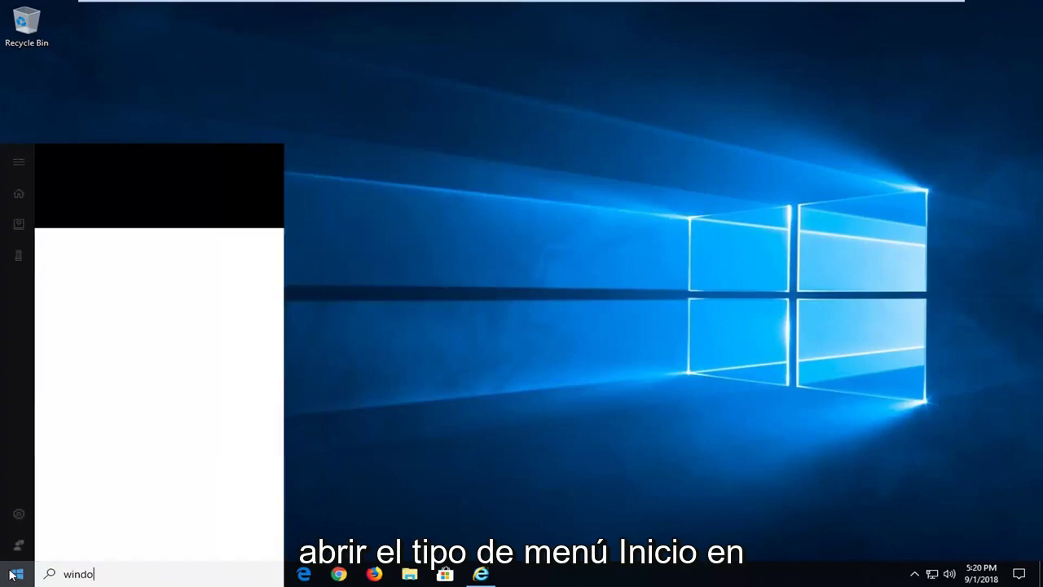
pyautogui.write('ws updates')
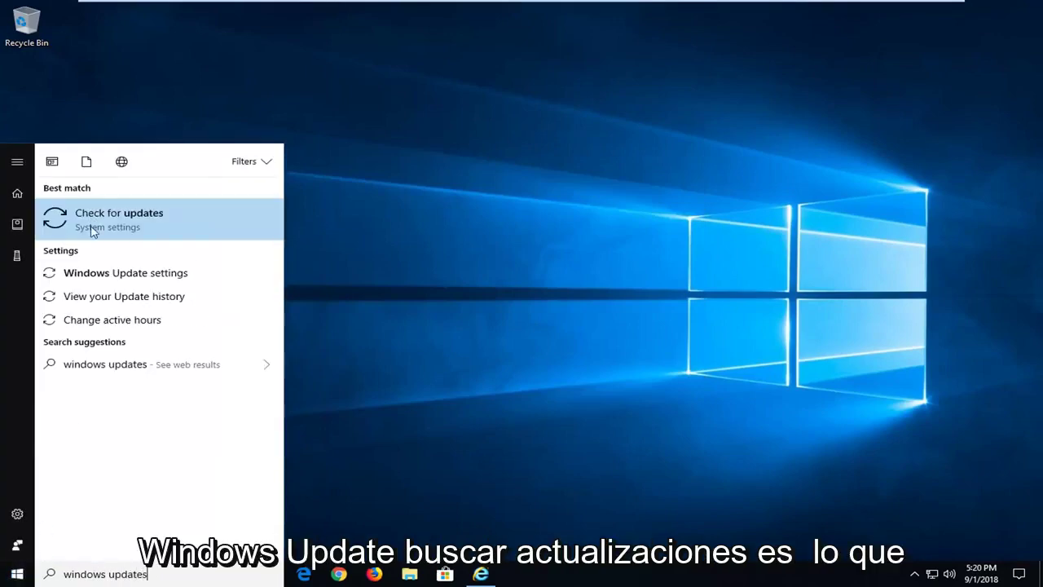
# Step: Open the Check for updates result to load the Windows Update page
pyautogui.click(95, 221)
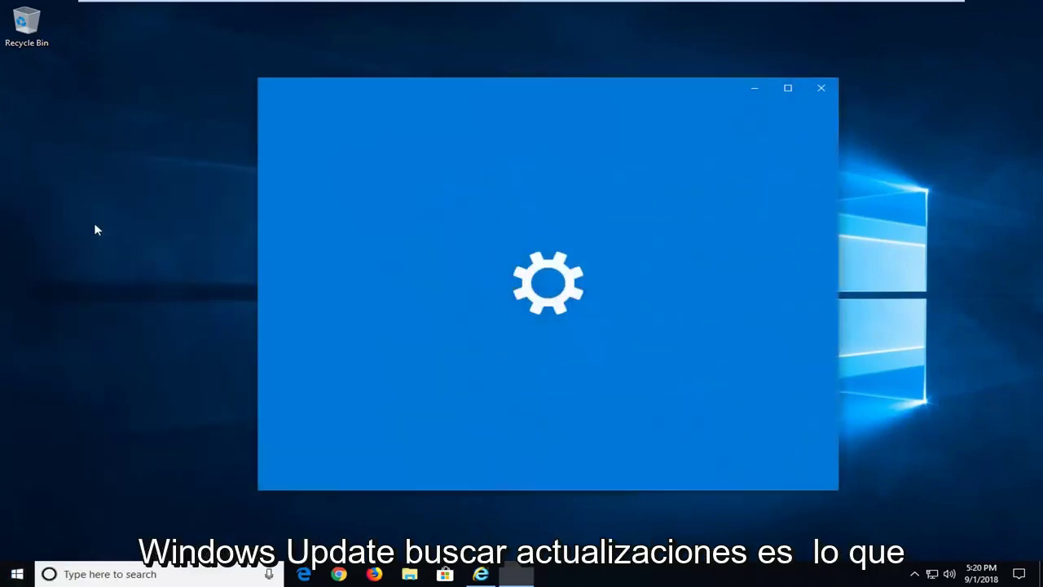